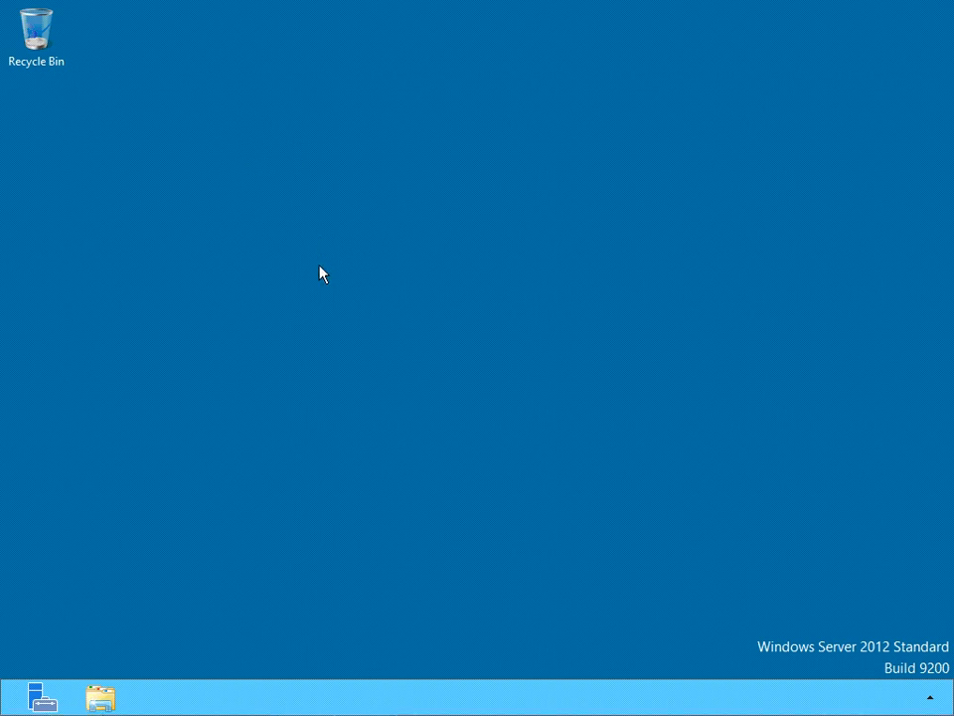
# Open Windows PowerShell
pyautogui.press('super')
pyautogui.write('powershell')
pyautogui.press('Return')
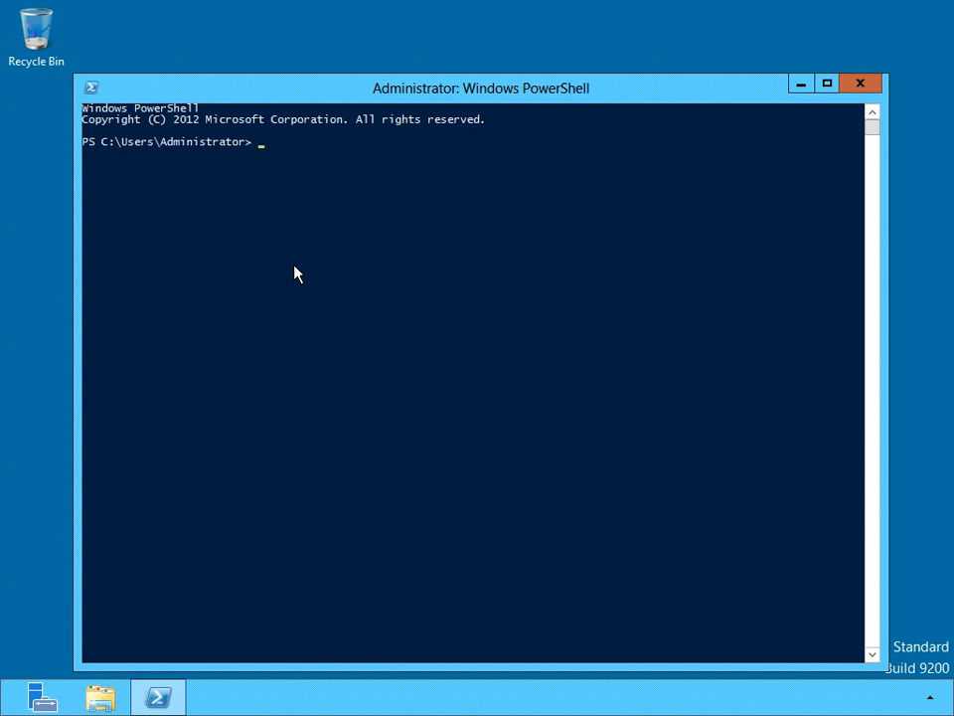
# Create a Group Policy object named ResearchGPO with the new-gpo command, and exit the PowerShell session
pyautogui.write('new-gpo -name Research GPO')
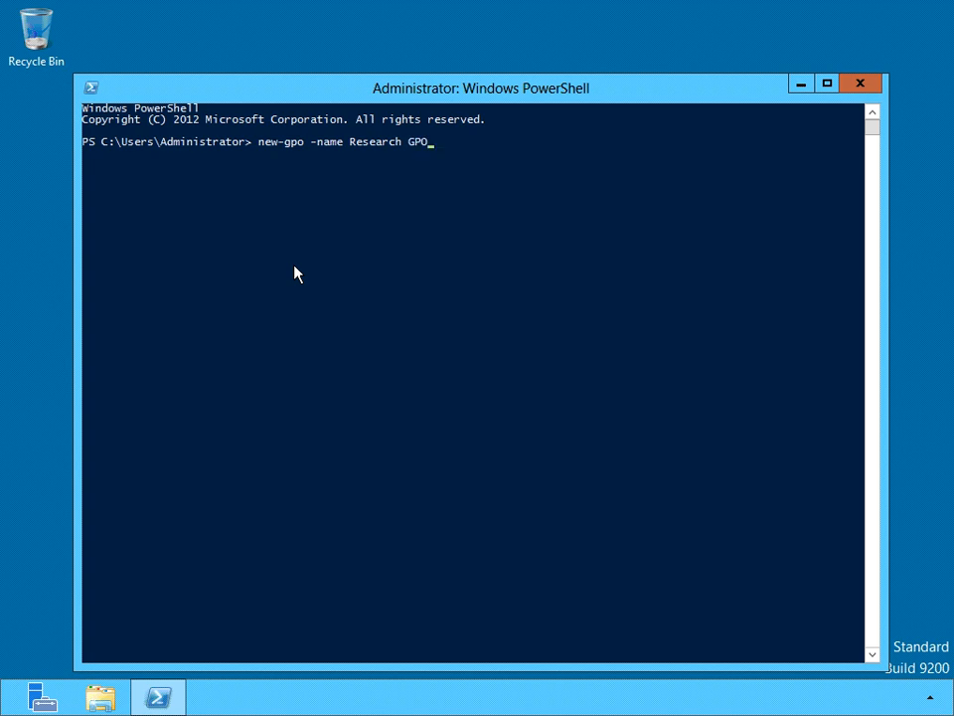
pyautogui.press('Left')
pyautogui.press('Left')
pyautogui.press('Left')
pyautogui.press('BackSpace')
pyautogui.press('Right')
pyautogui.press('Right')
pyautogui.press('Right')
pyautogui.press('Return')
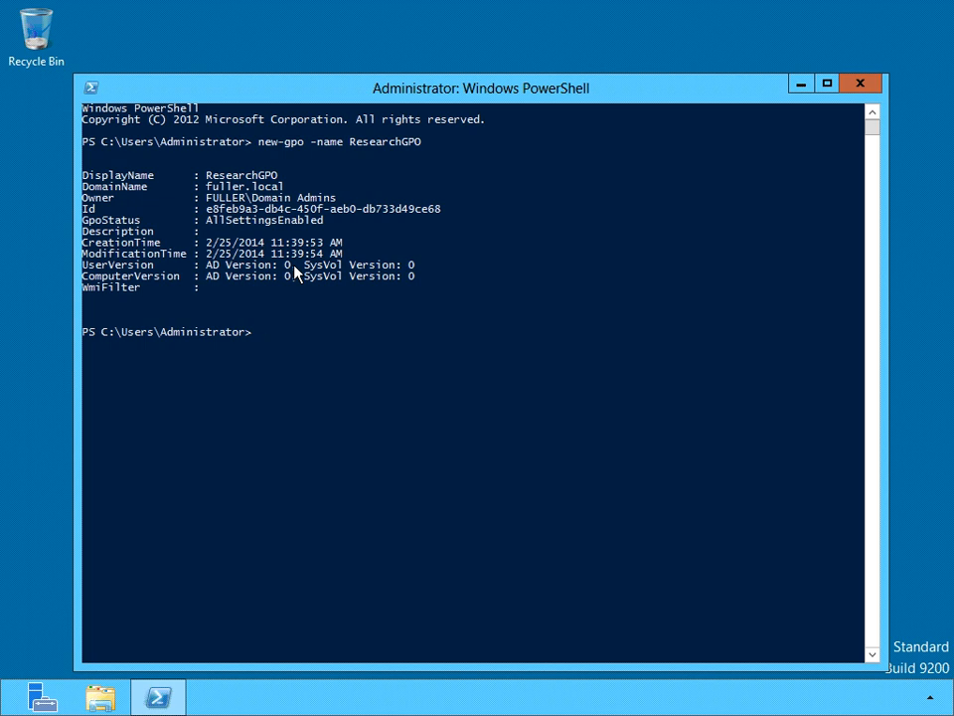
pyautogui.write('exit')
pyautogui.press('Return')
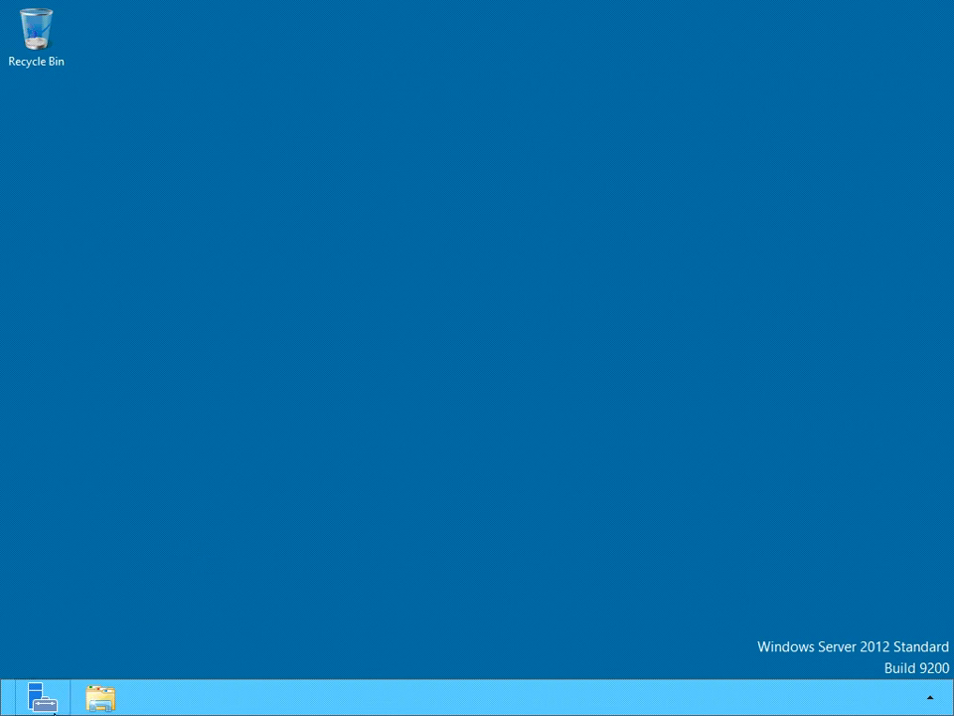
# Open Group Policy Management through Server Manager and show the full names in the console tree for fuller.local
pyautogui.click(45, 698)
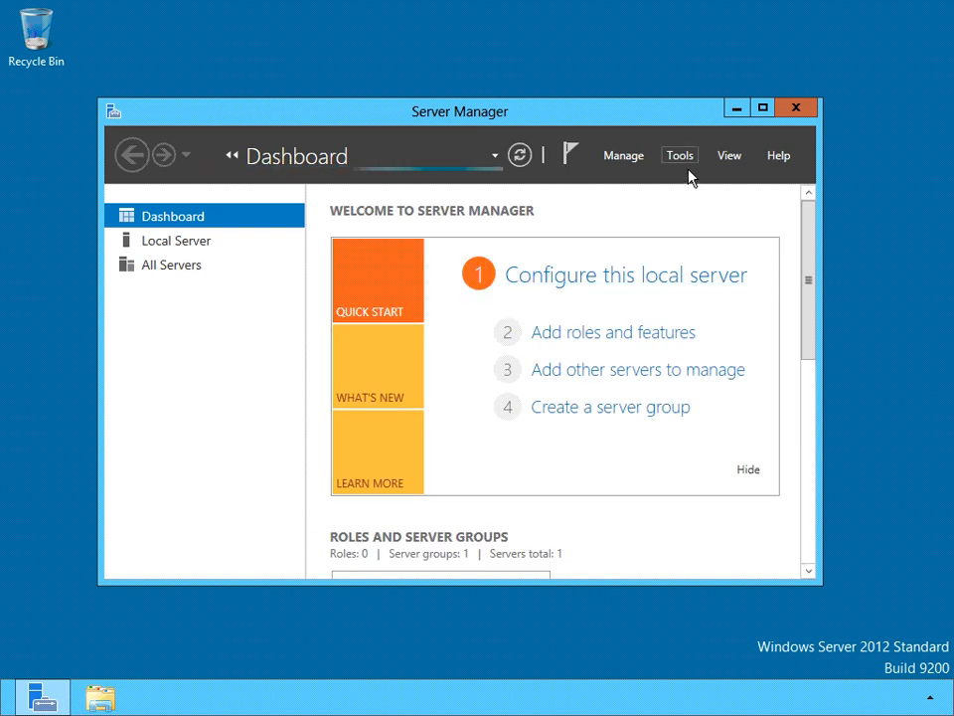
pyautogui.click(686, 165)
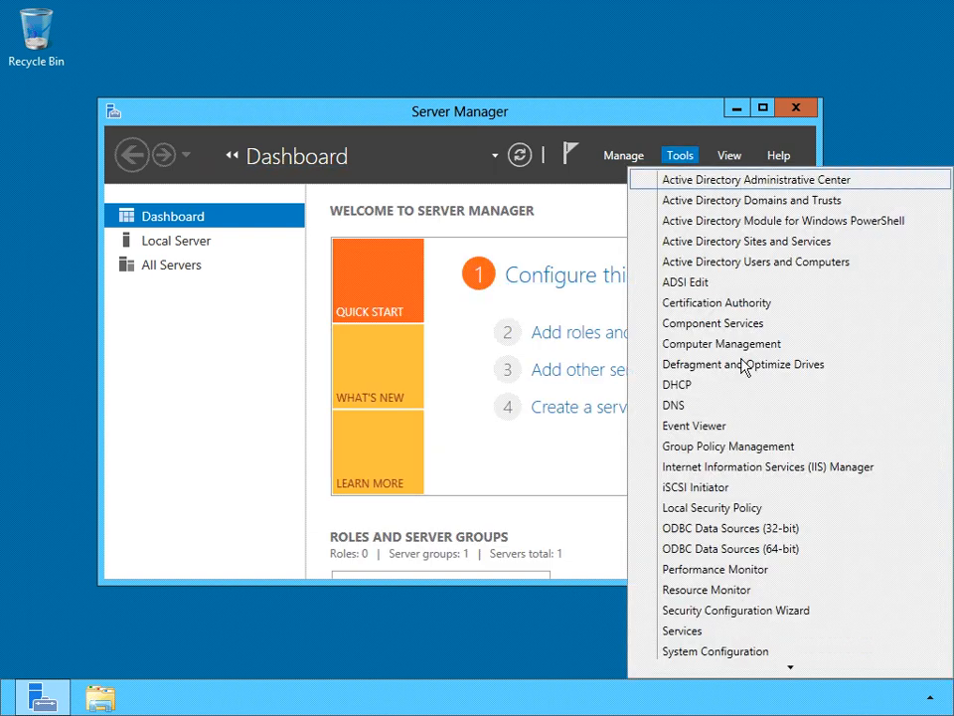
pyautogui.click(765, 457)
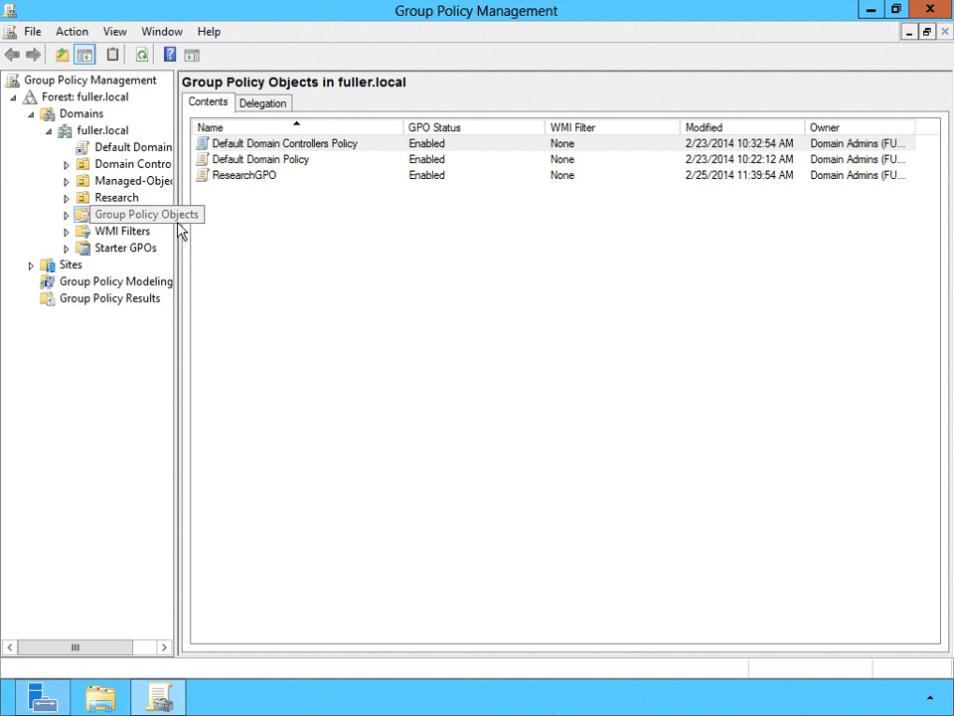
pyautogui.moveTo(187, 207); pyautogui.dragTo(243, 224)
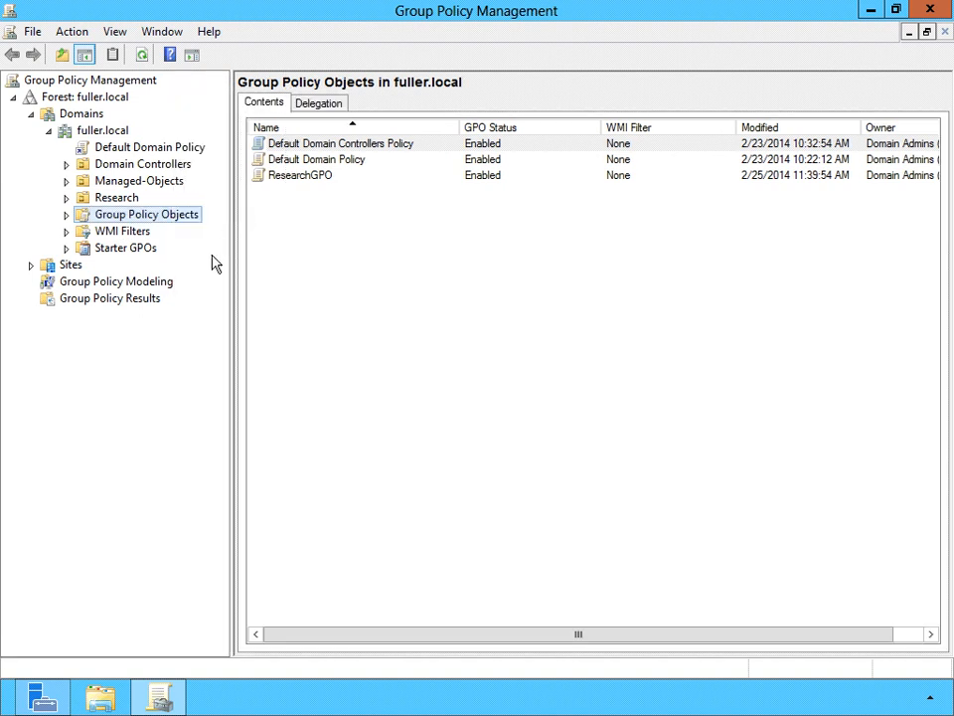
# Create a new unlinked GPO named Research2 in the Group Policy Objects container, without a source starter GPO
pyautogui.rightClick(188, 221)
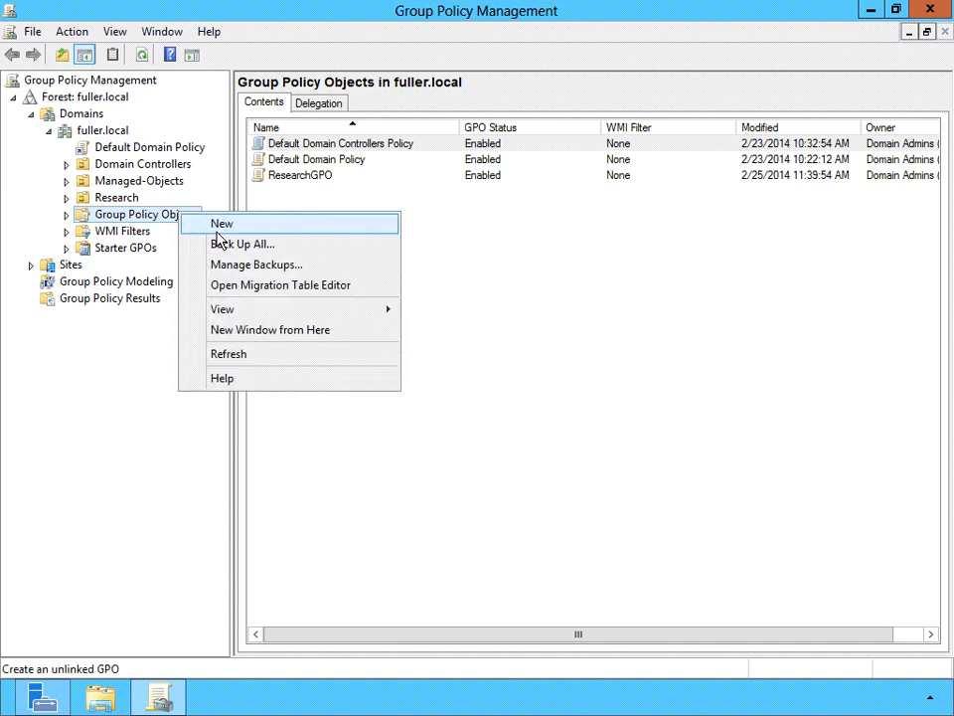
pyautogui.click(218, 229)
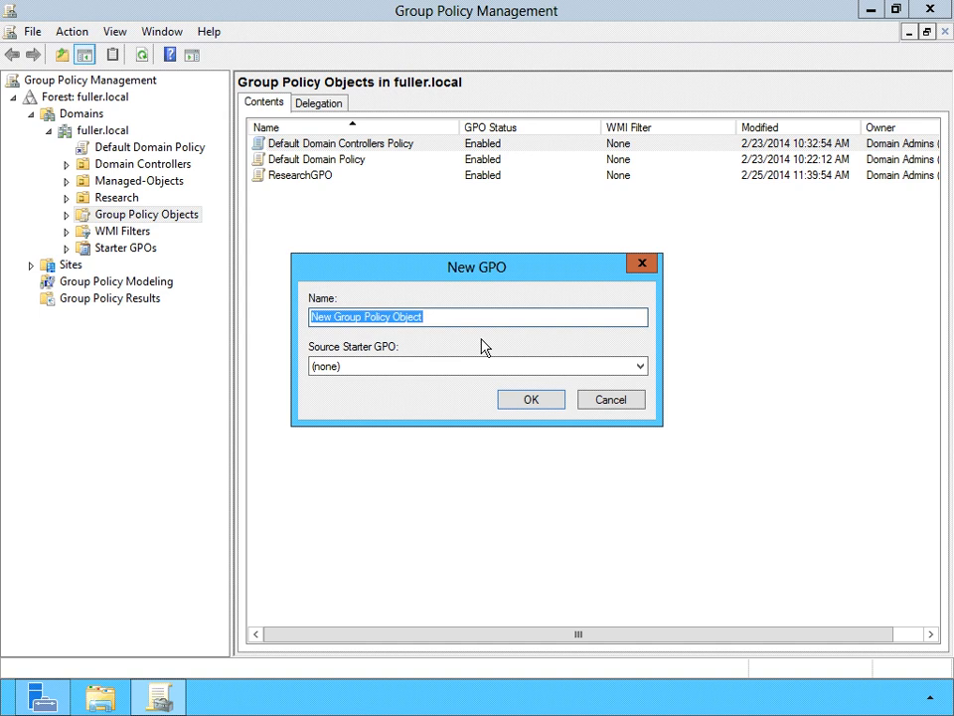
pyautogui.write('Research2')
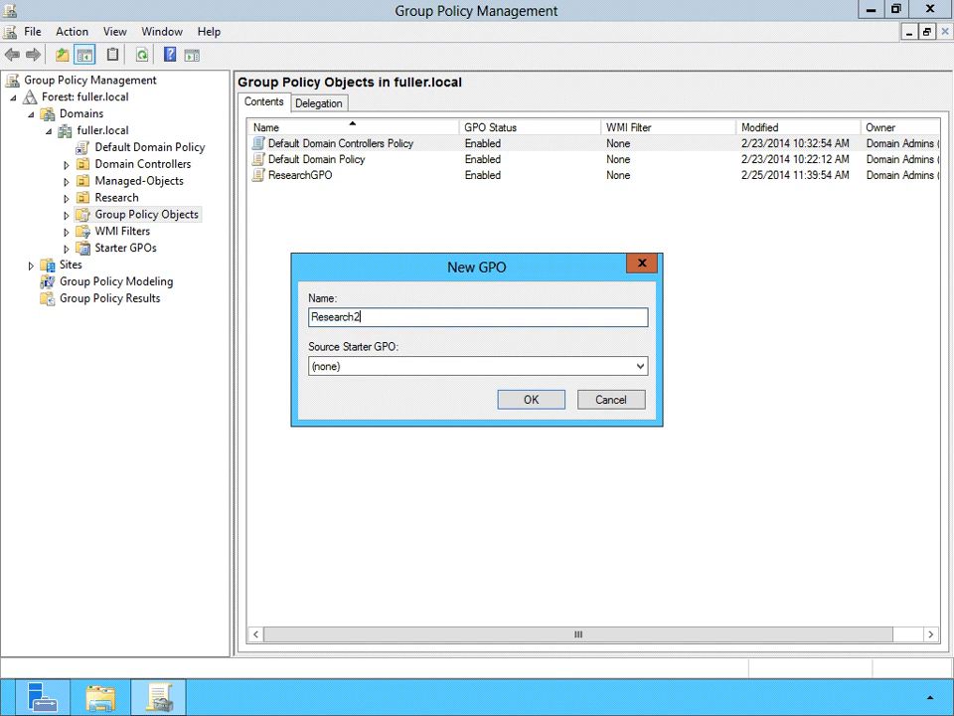
pyautogui.click(548, 418)
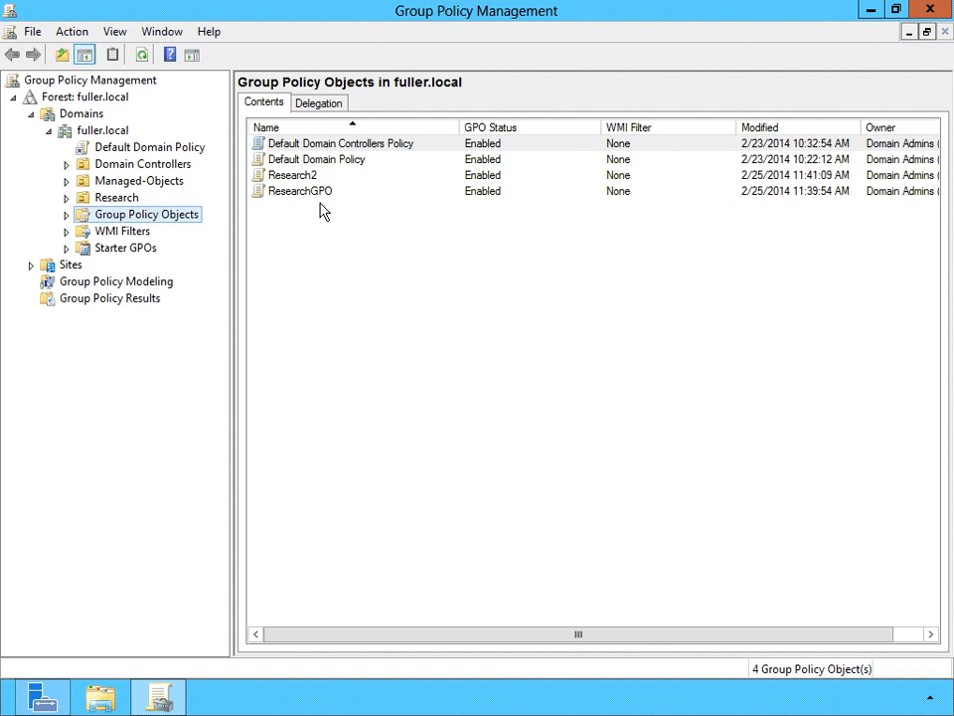
# Link the existing ResearchGPO from fuller.local to the Research organizational unit
pyautogui.rightClick(107, 198)
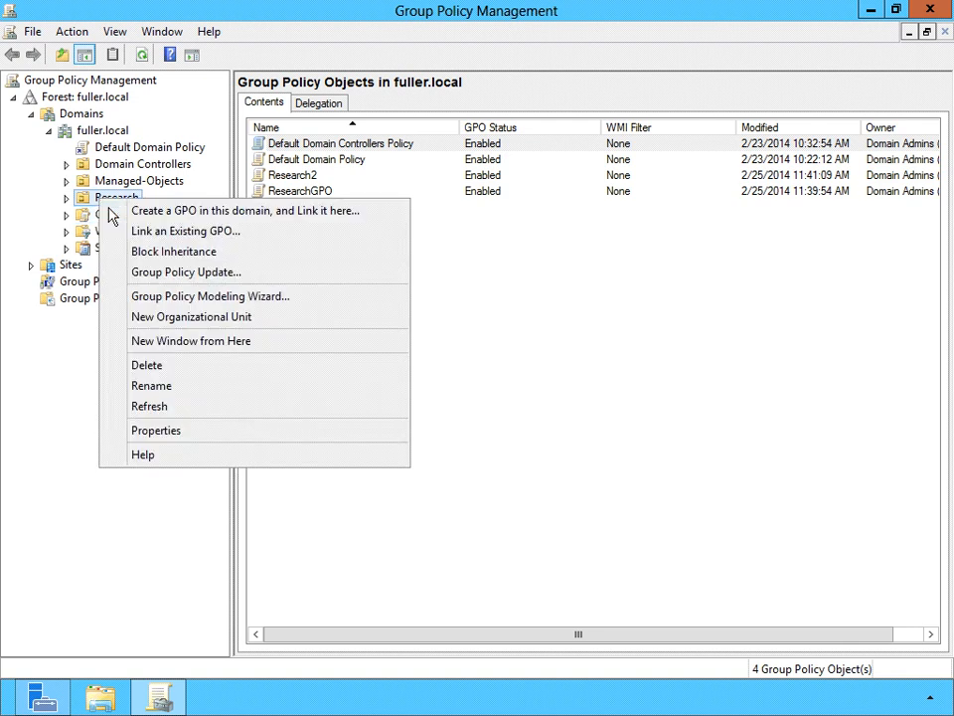
pyautogui.click(229, 239)
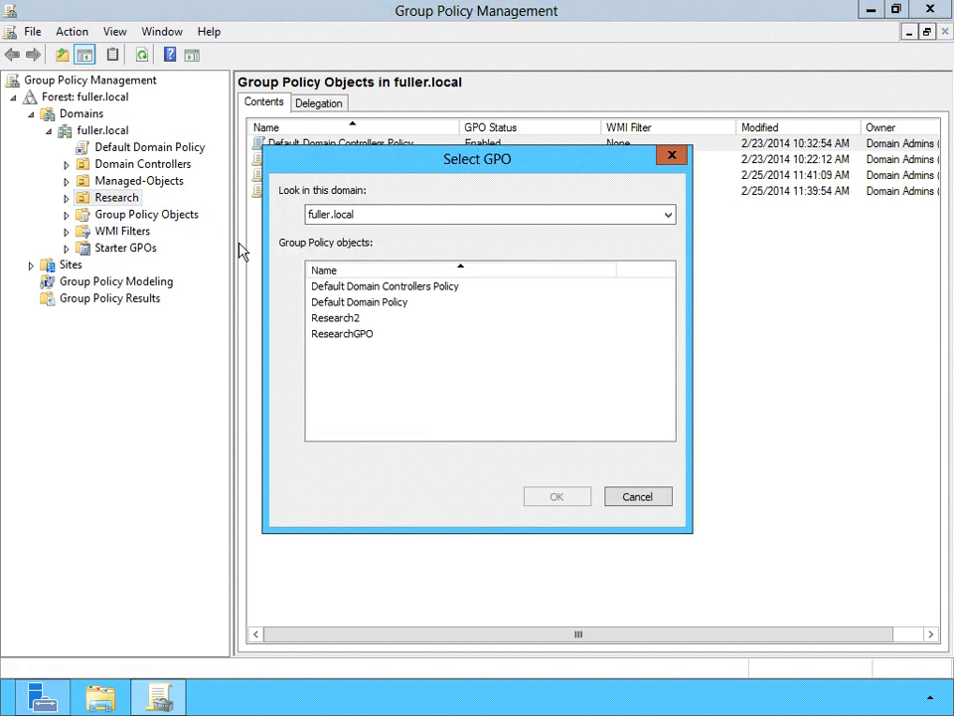
pyautogui.click(338, 354)
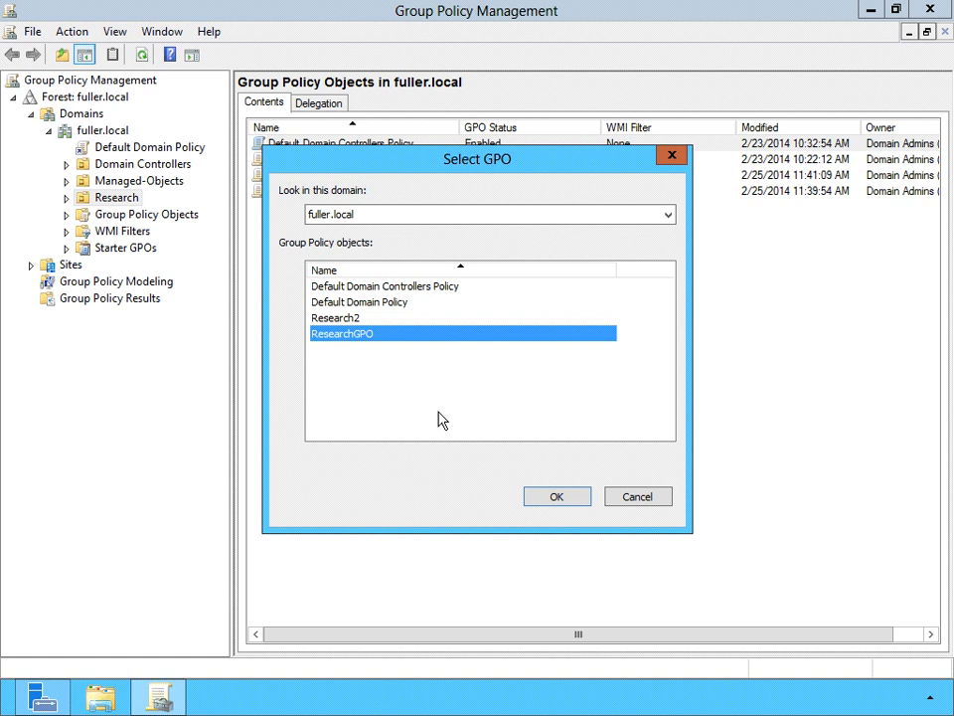
pyautogui.click(557, 497)
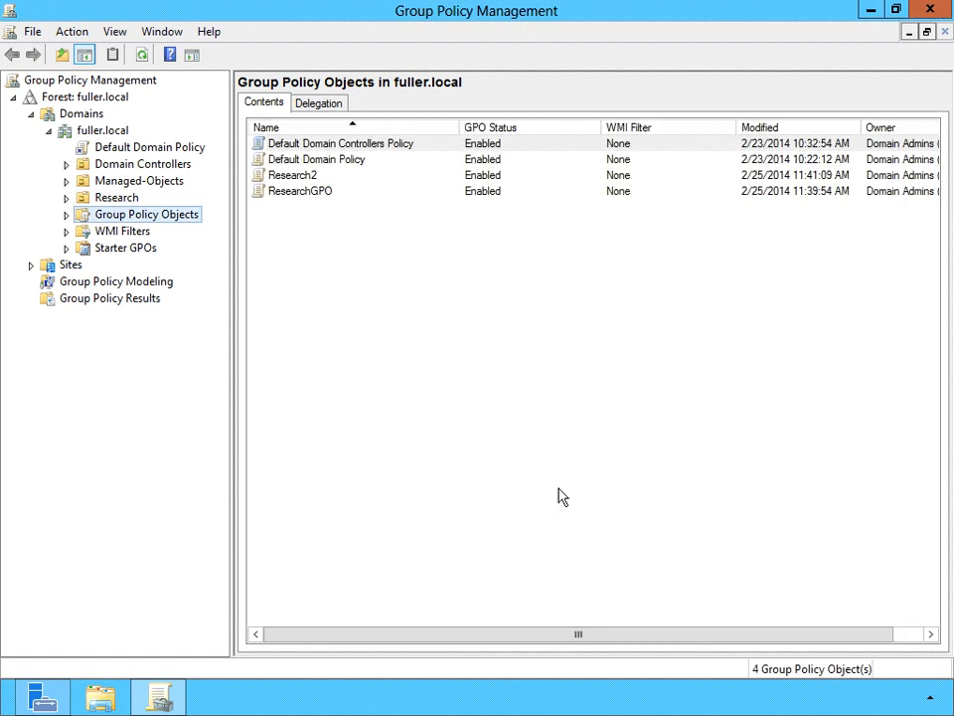
# Examine the scope and links of ResearchGPO in the Group Policy Objects container and its link under the Research organizational unit
pyautogui.click(67, 214)
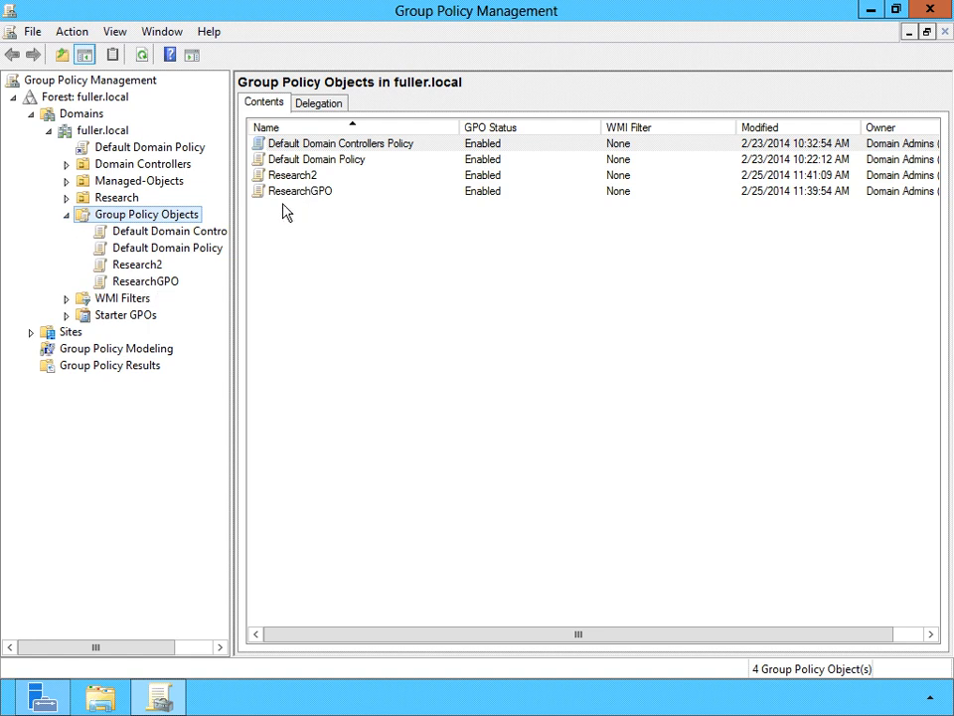
pyautogui.click(107, 287)
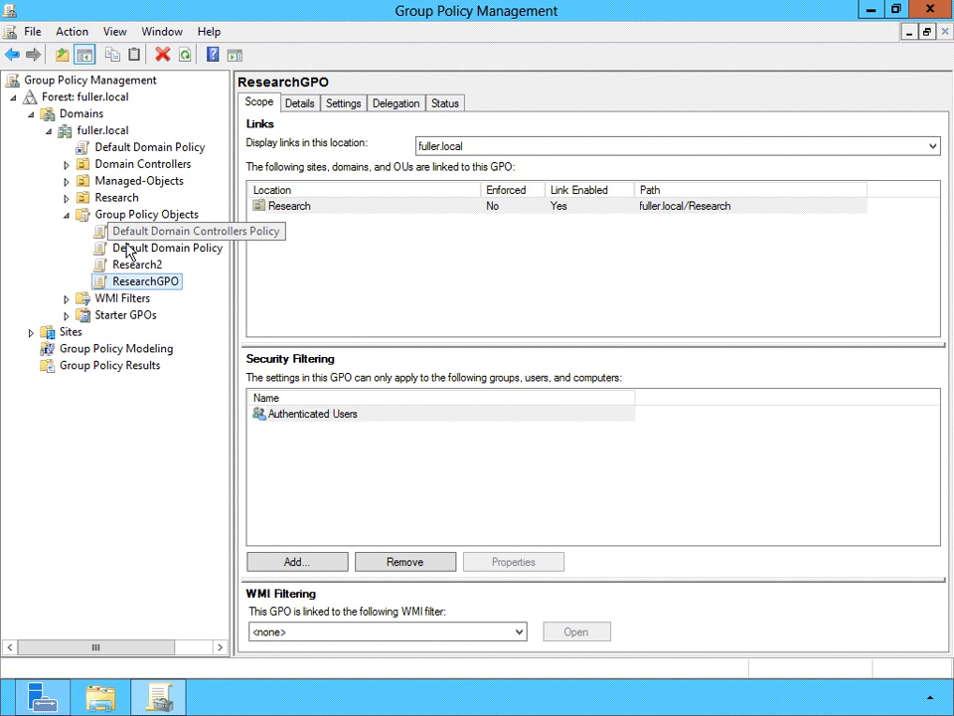
pyautogui.click(67, 215)
pyautogui.click(66, 198)
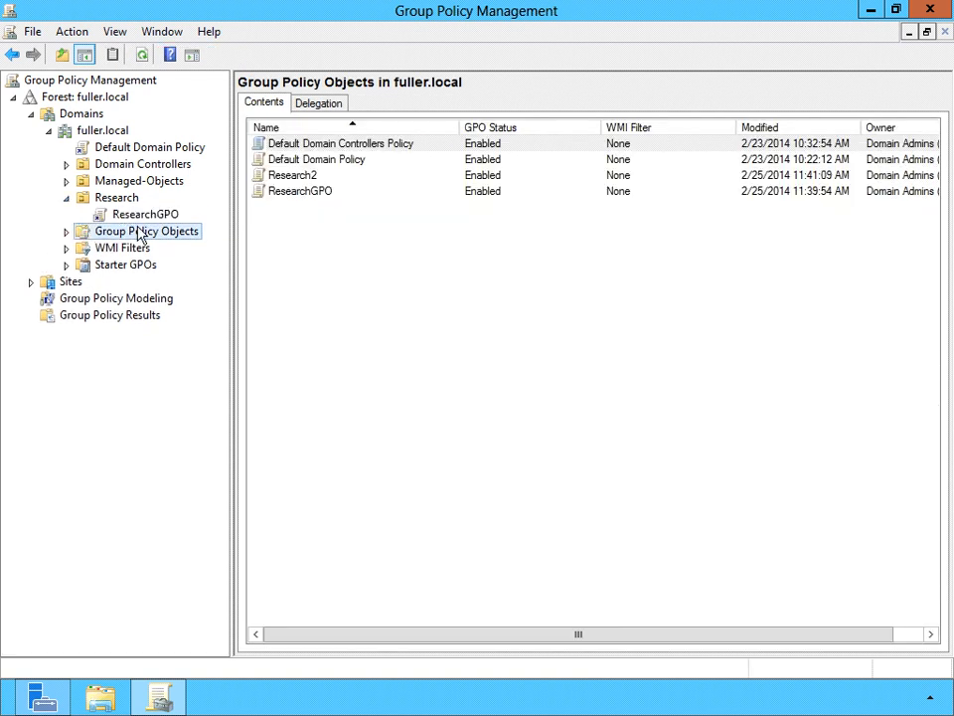
pyautogui.press('Up')
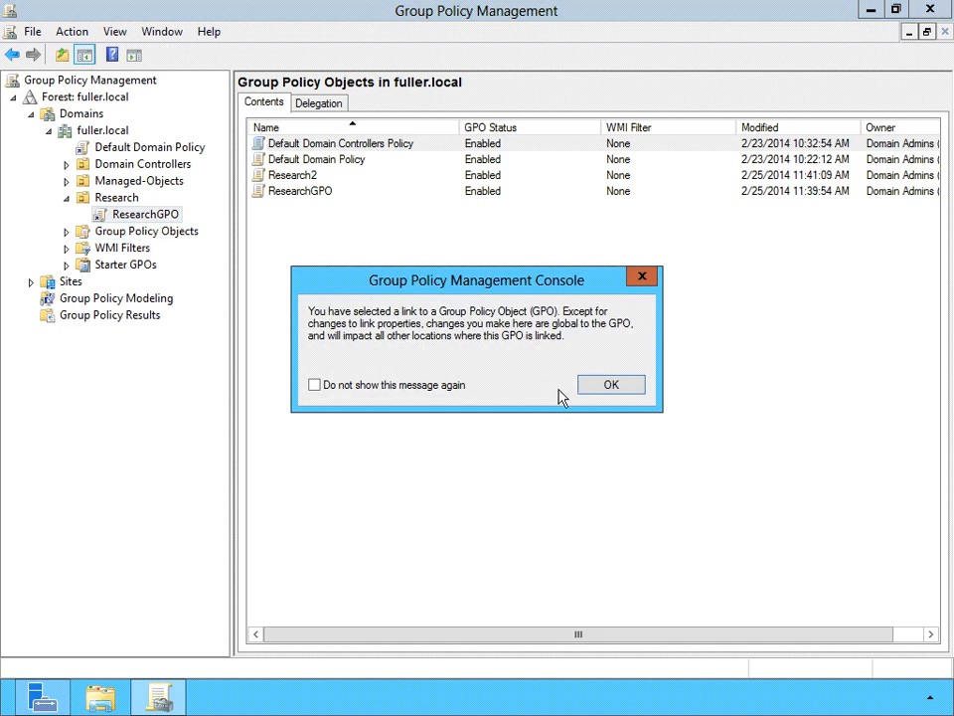
pyautogui.click(617, 398)
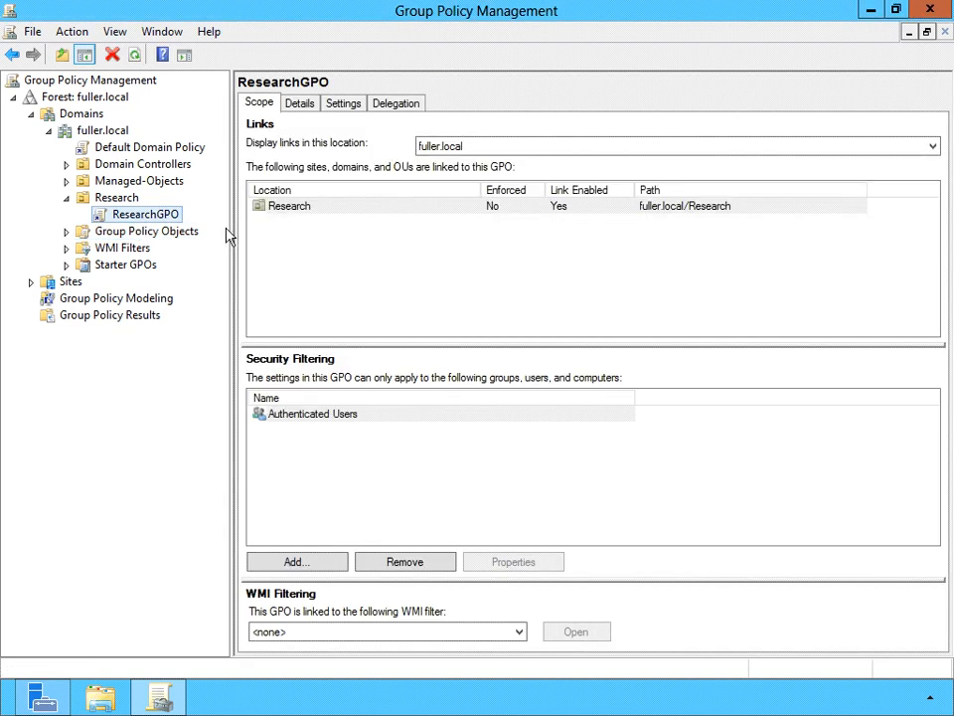
pyautogui.click(104, 206)
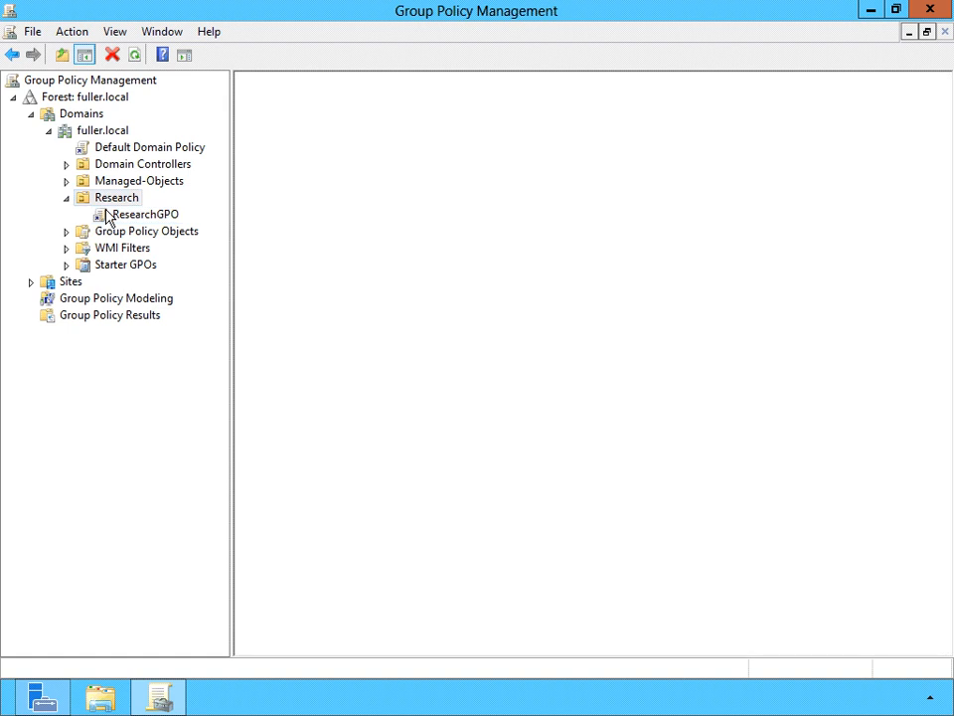